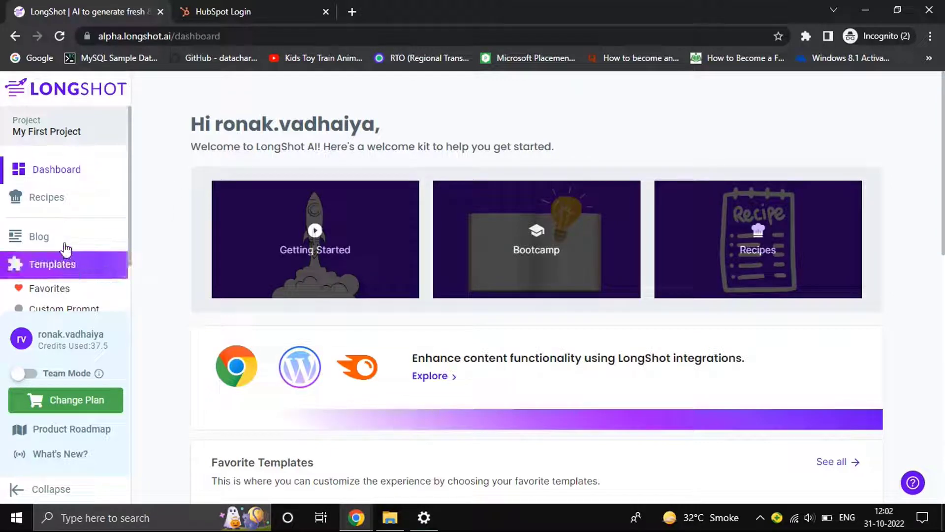
- Open the blog post 'How LongShot Can make you !:D' in the editor and expand the account menu
click(69, 245)
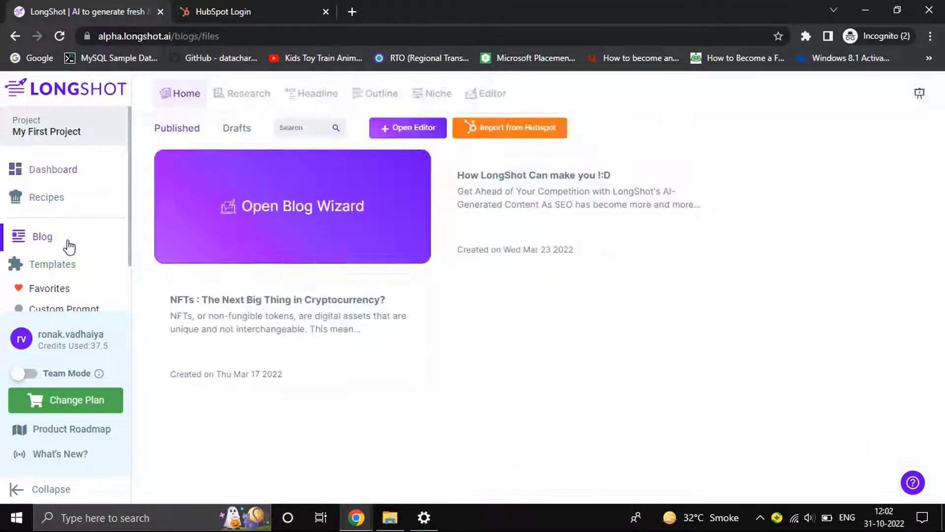
click(527, 179)
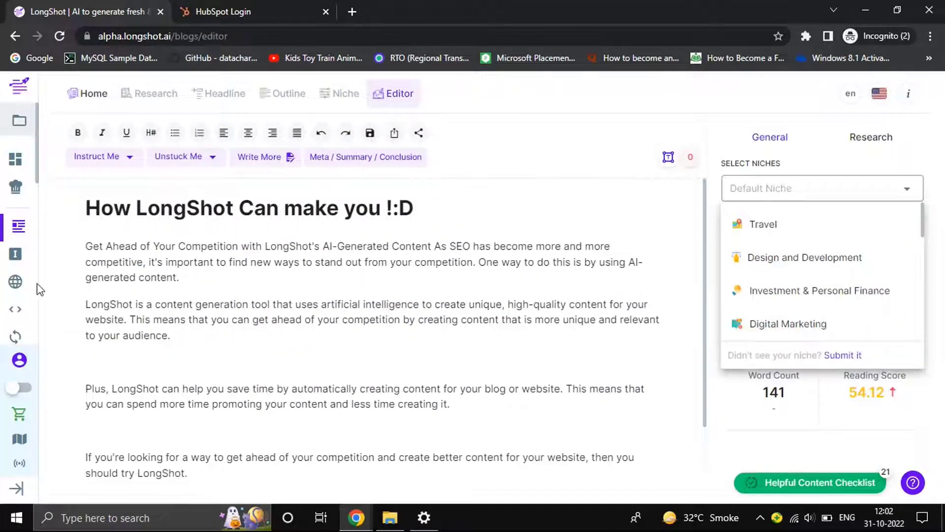
click(19, 360)
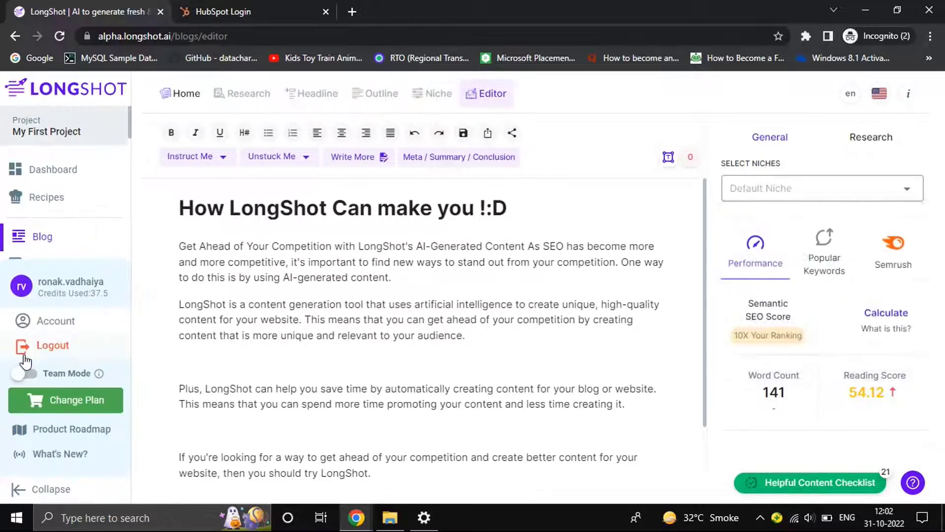
- Go to the account's Integrations page and bring the Connect with HubSpot card into view
click(77, 327)
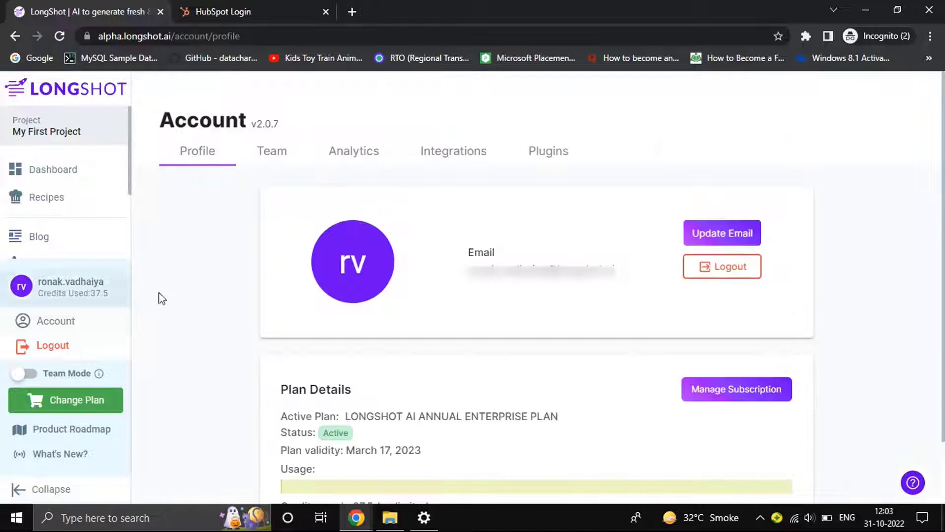
click(430, 152)
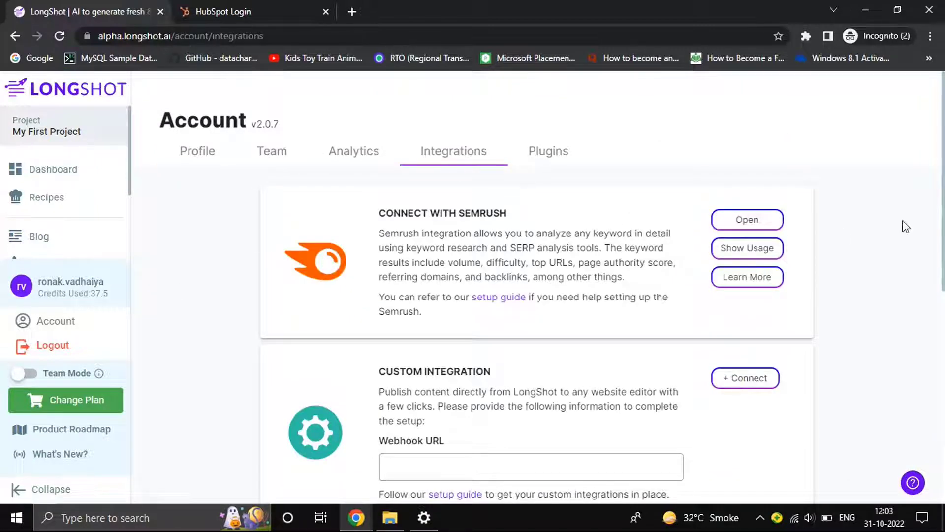
drag(943, 167, 943, 260)
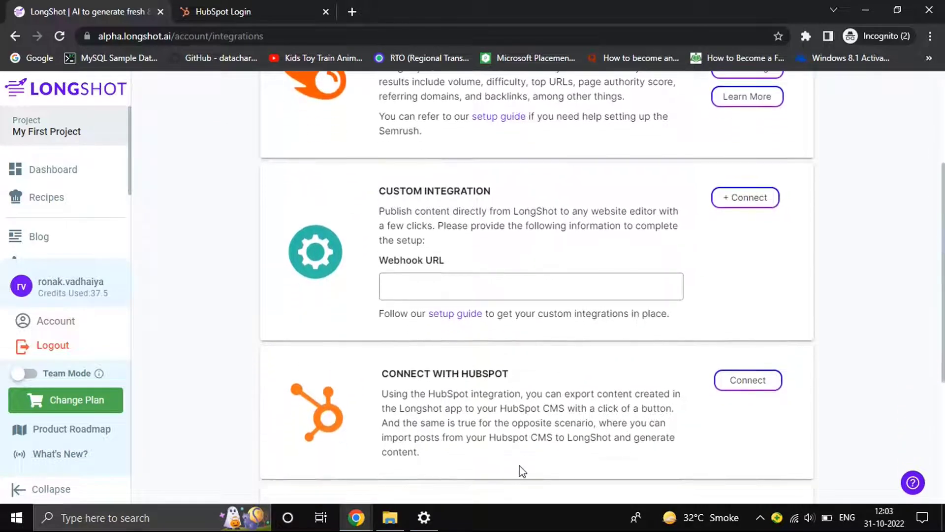
drag(419, 453, 382, 378)
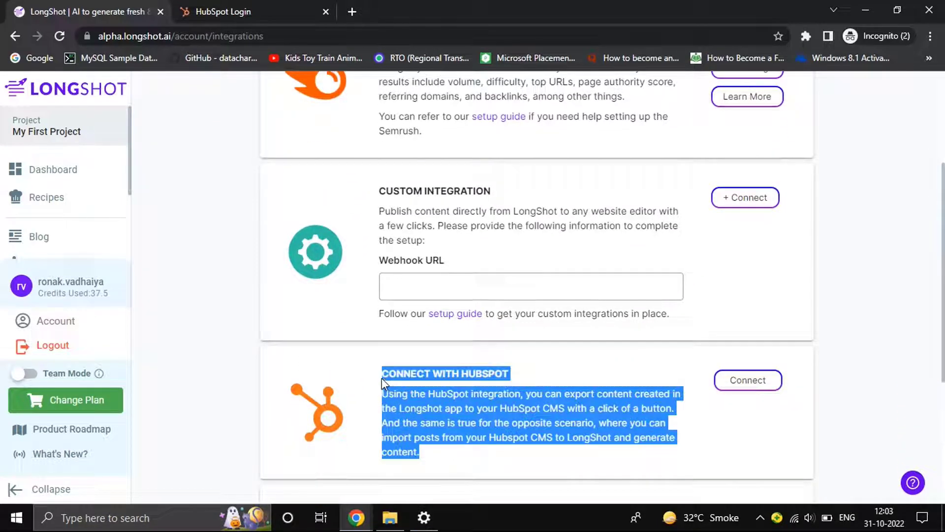
click(604, 372)
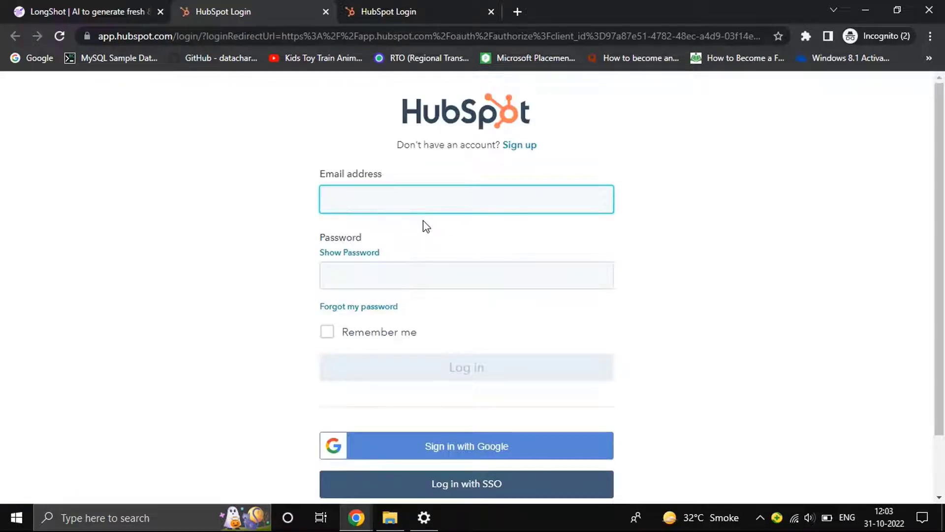
- Sign in to HubSpot with the account email address and password
text(mai)
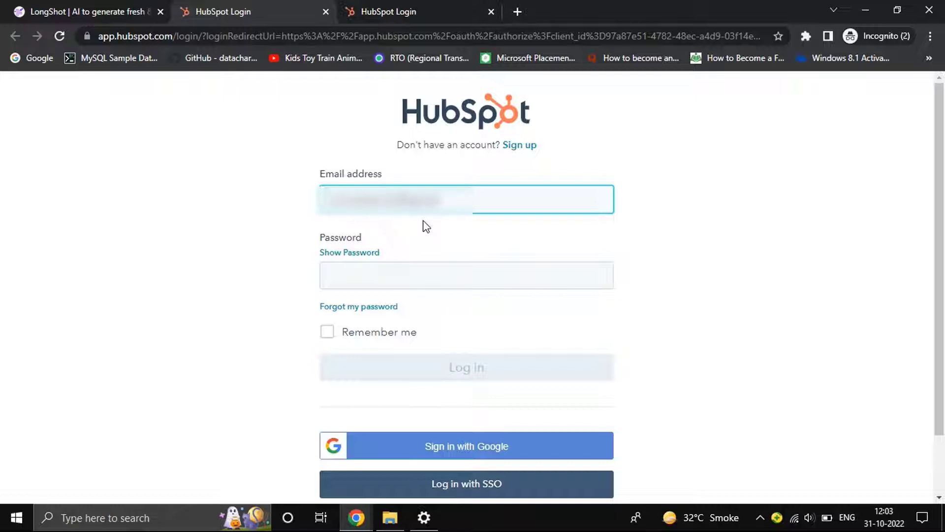
key(Tab)
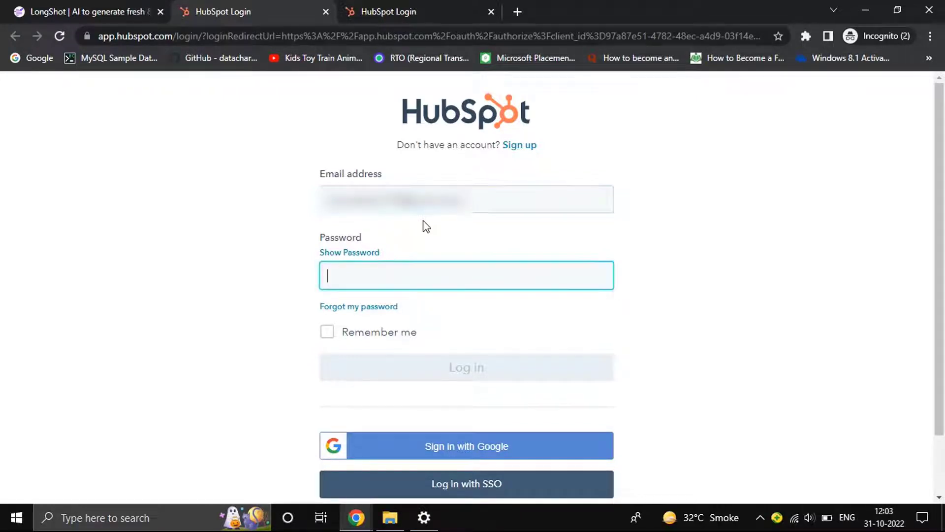
text(•)
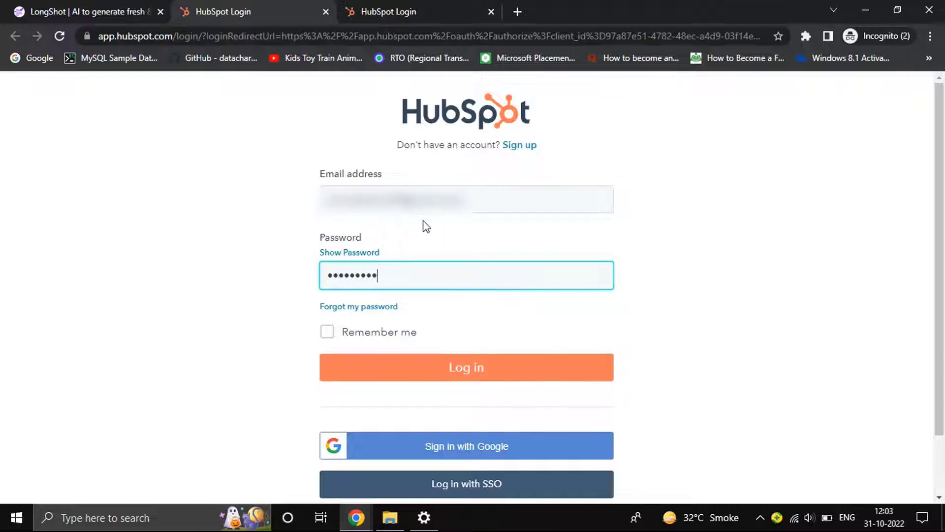
click(454, 368)
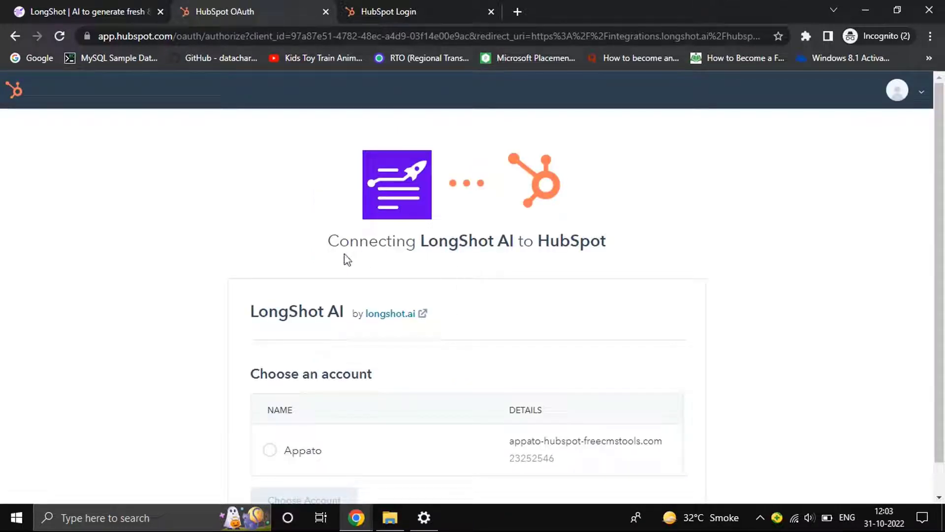
- Choose the only listed HubSpot account and approve LongShot AI's access to its content
drag(347, 260, 658, 262)
click(619, 302)
drag(941, 165, 944, 201)
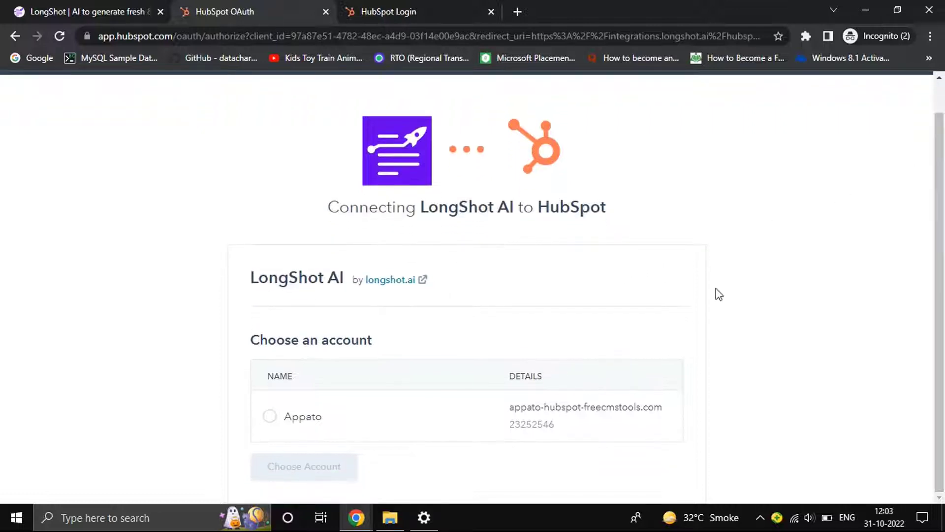
click(270, 417)
click(308, 471)
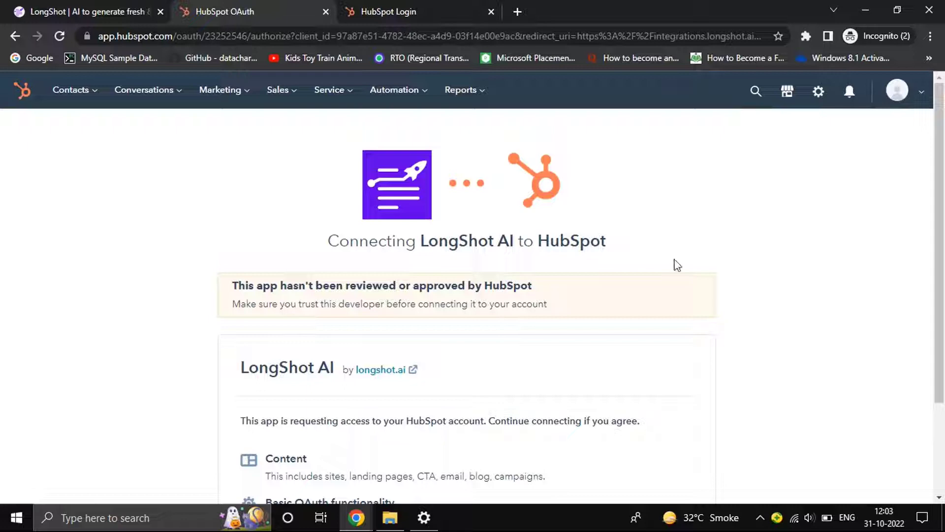
scroll(888, 208, down, 3)
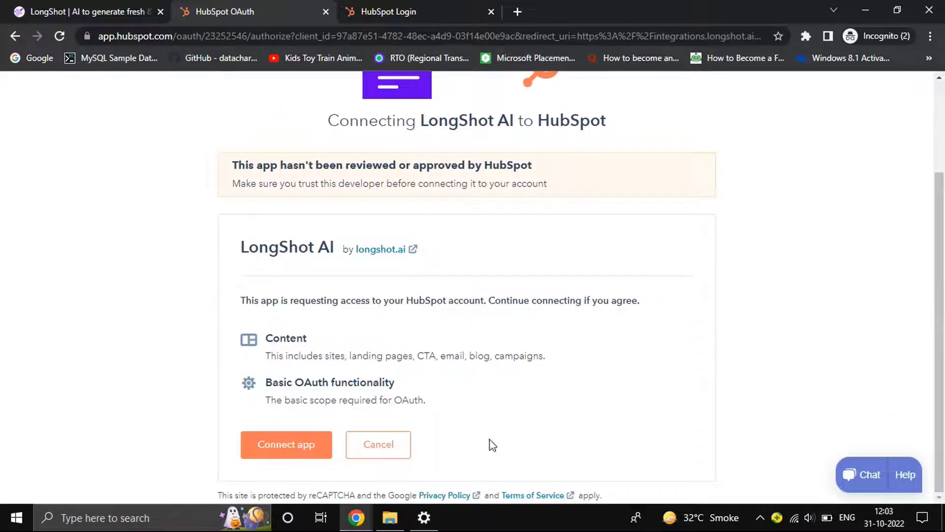
click(271, 450)
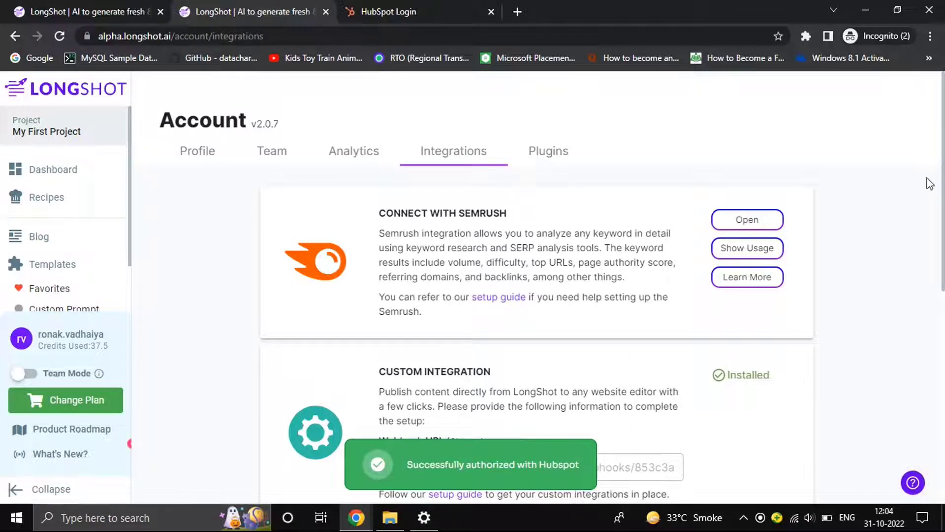
- Confirm the HubSpot card shows Disconnect, then return to the LongShot Blog page
scroll(943, 155, down, 4)
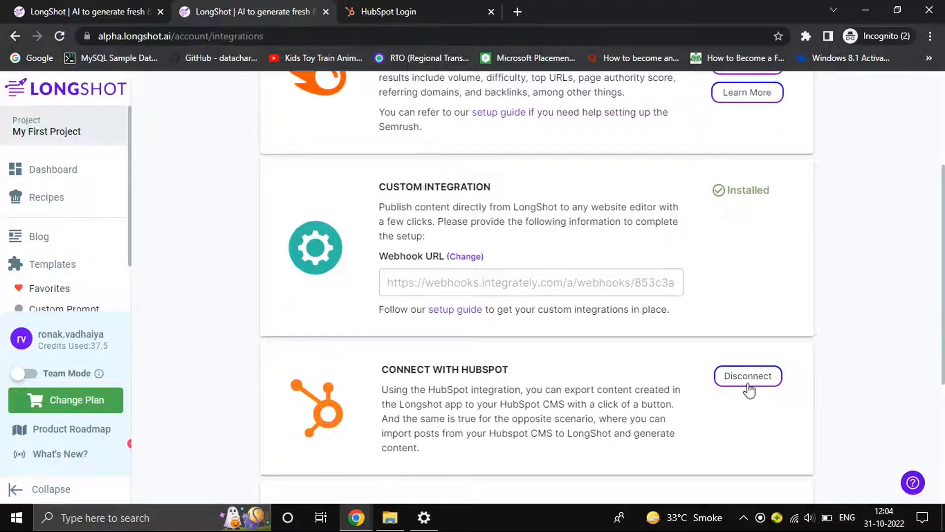
click(76, 206)
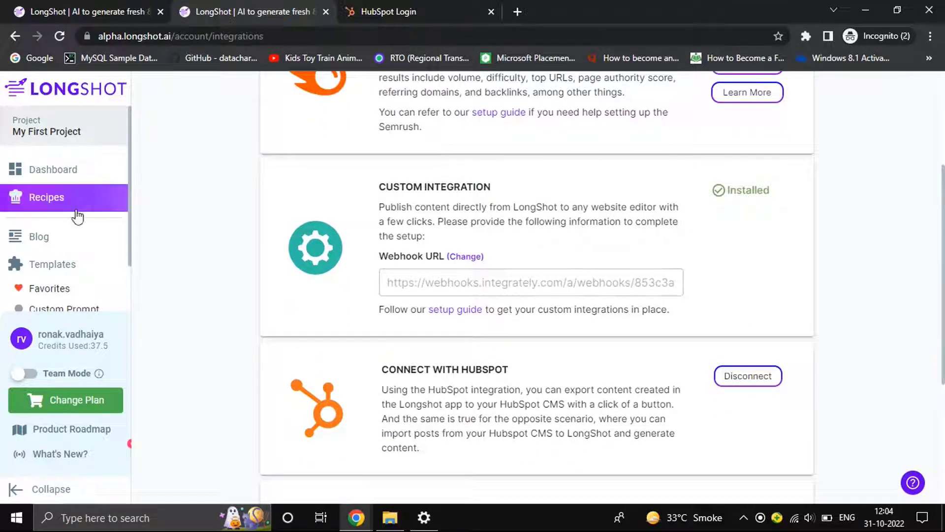
click(63, 247)
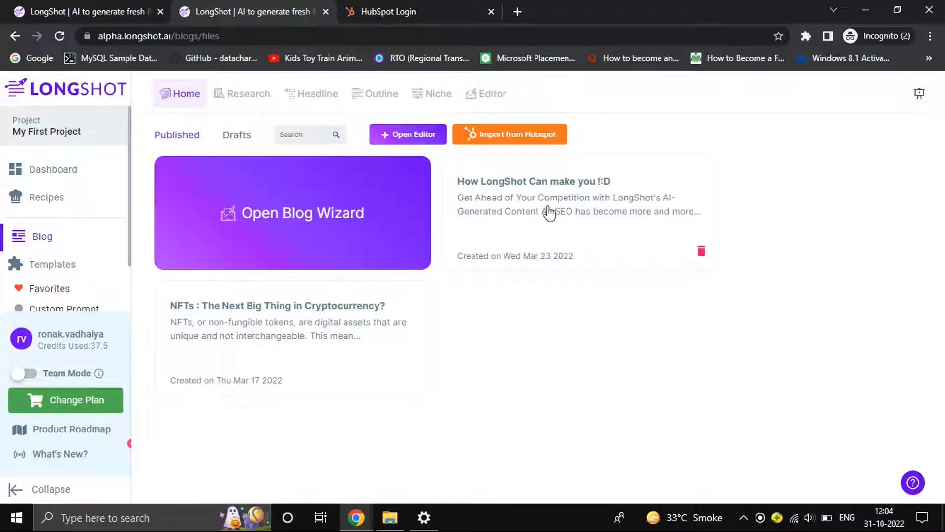
- Begin entering the email address on the HubSpot login tab, then return to the LongShot blog
click(471, 2)
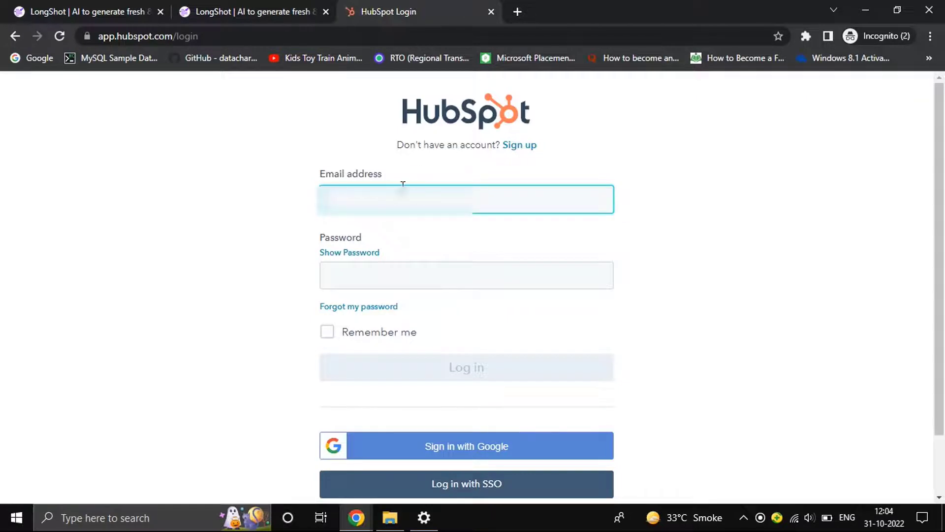
text(abcd)
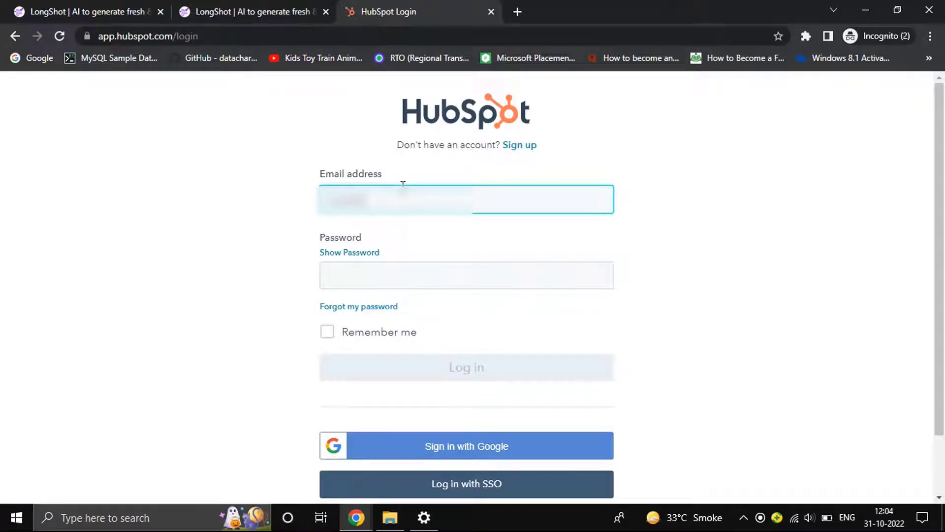
text(efghijklm)
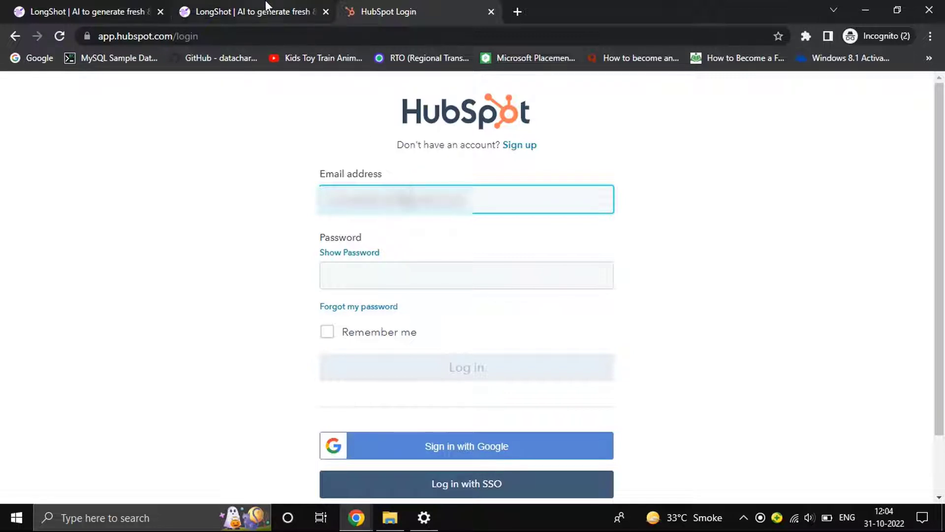
click(213, 10)
- Close the extra LongShot tab, list recent HubSpot posts, and focus HubSpot's password field
click(160, 12)
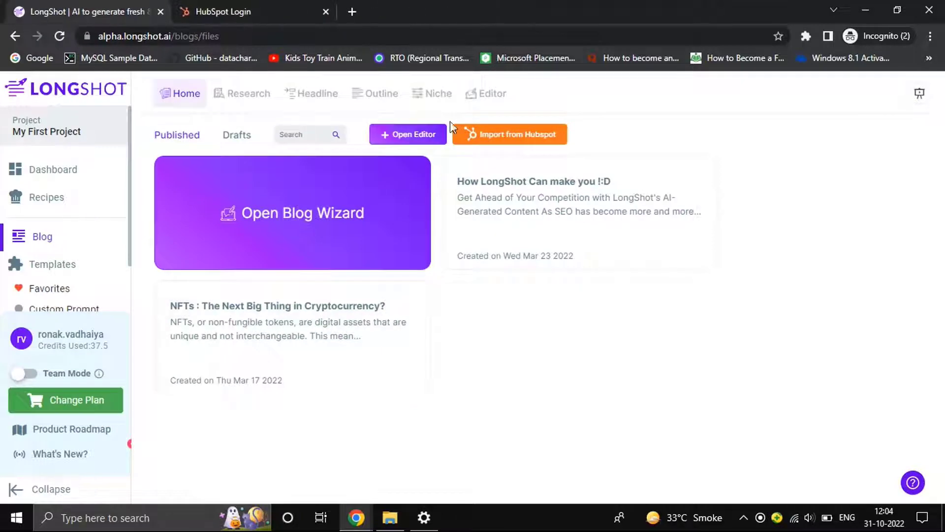
click(514, 136)
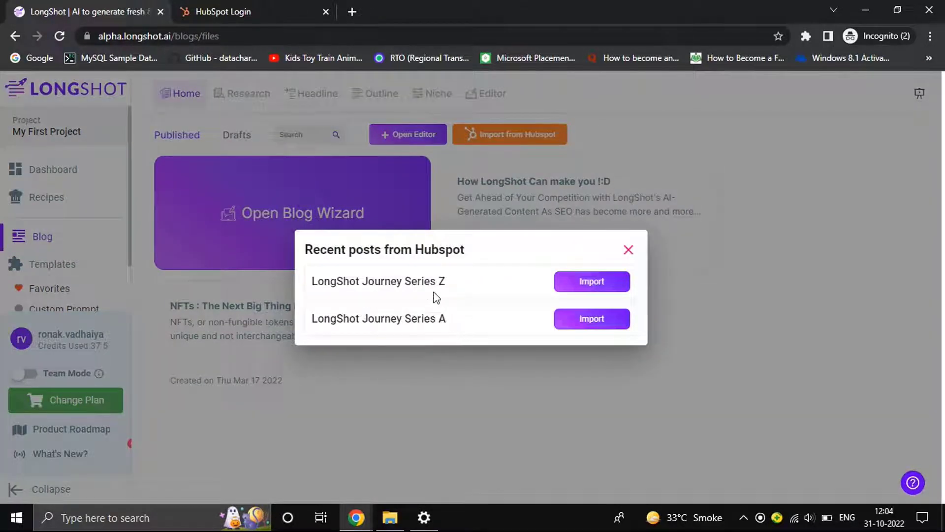
click(193, 6)
click(381, 277)
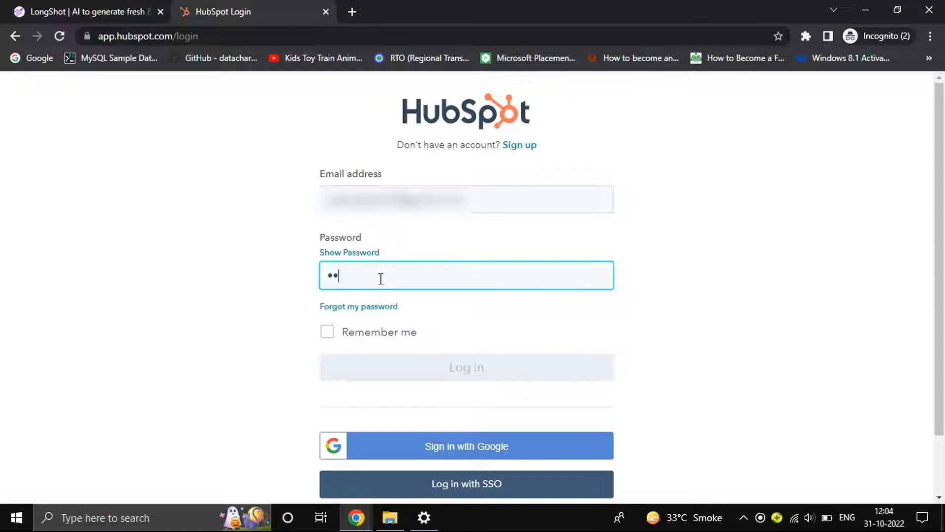
- Finish signing in to HubSpot and open the Marketing > Website > Blog posts list
text(•••••••)
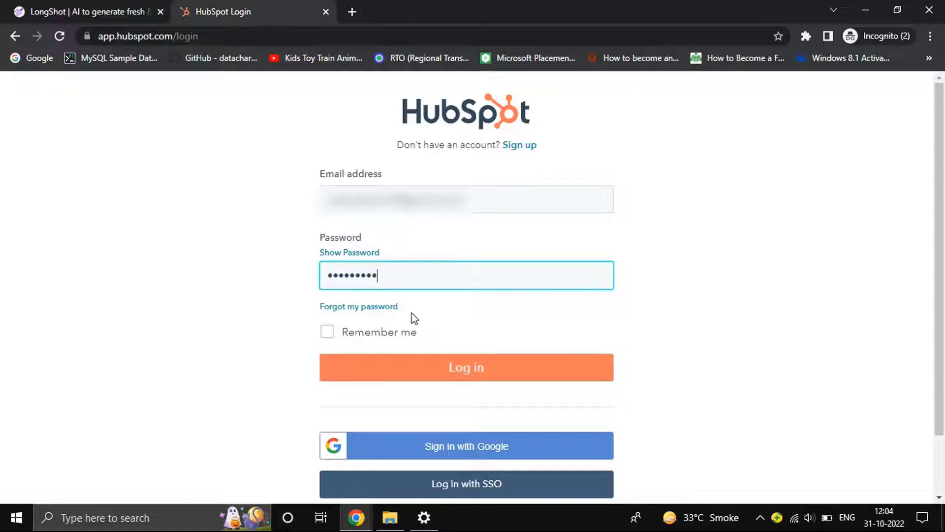
click(431, 377)
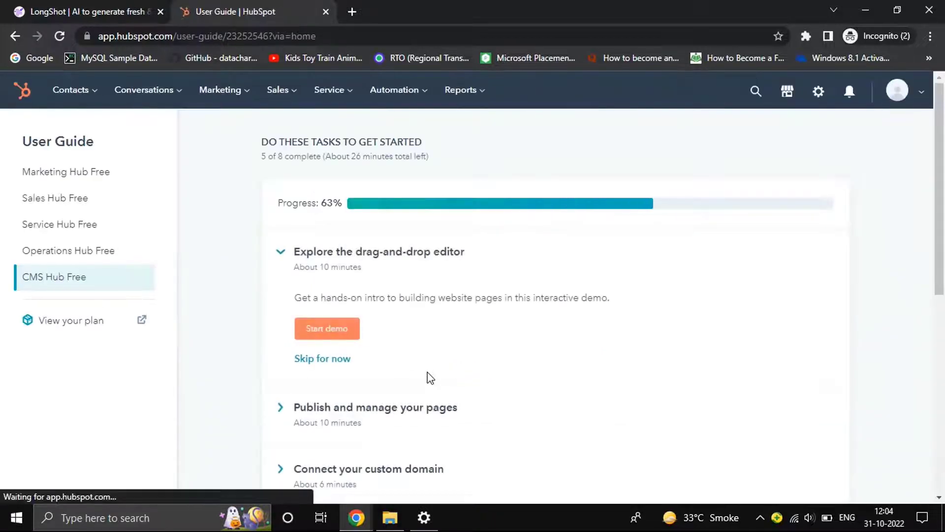
click(251, 104)
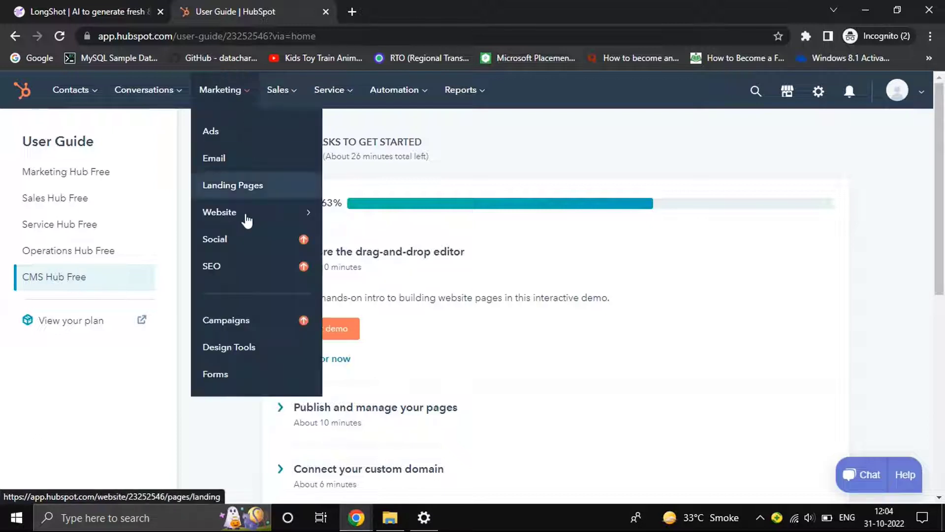
mouse_move(315, 207)
click(344, 160)
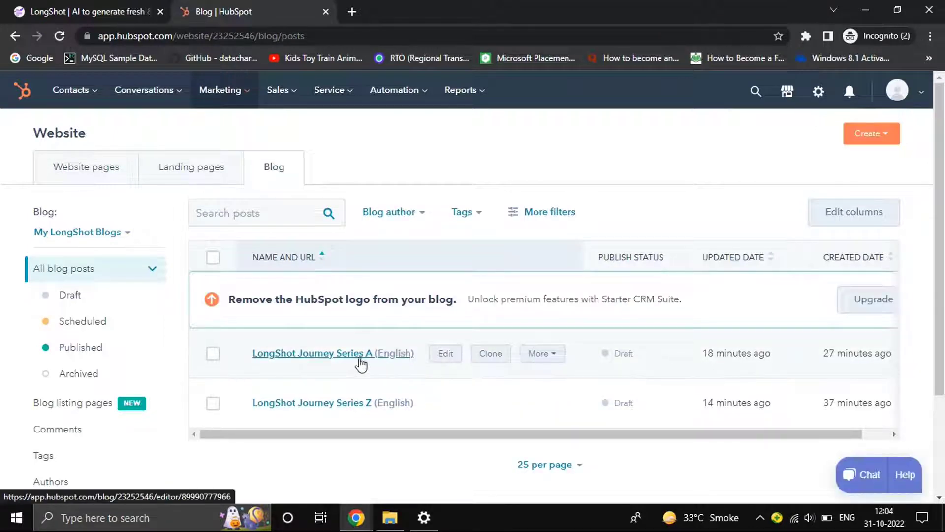
- Review the LongShot Journey Series A draft in HubSpot, then open the NFTs post in LongShot
click(348, 354)
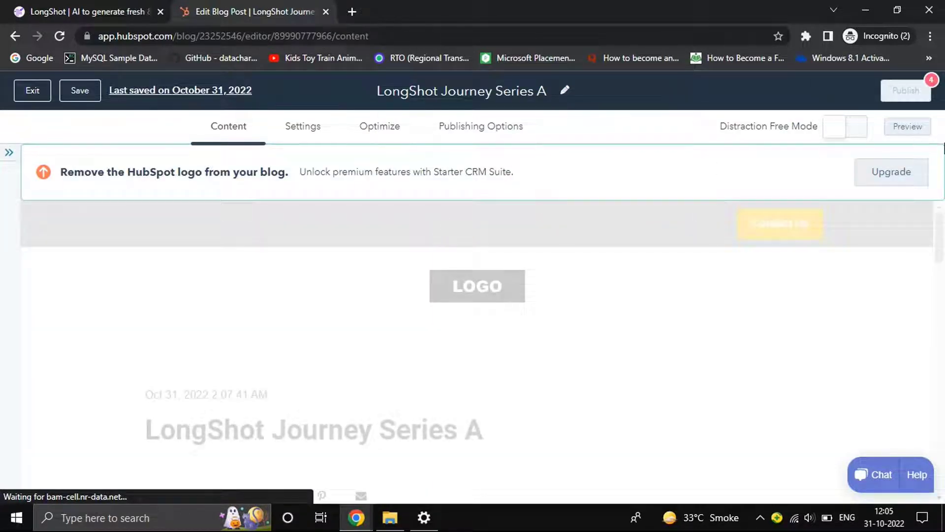
drag(940, 238, 216, 105)
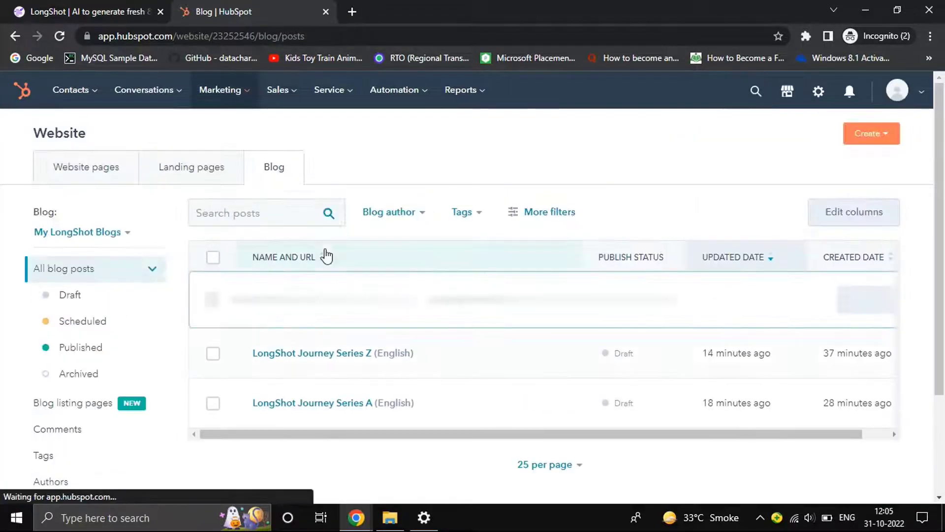
click(88, 12)
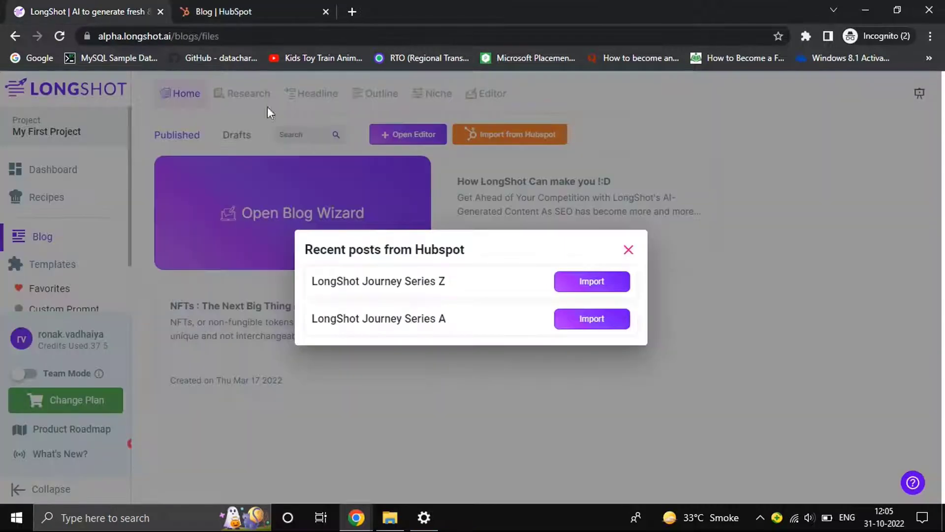
click(629, 250)
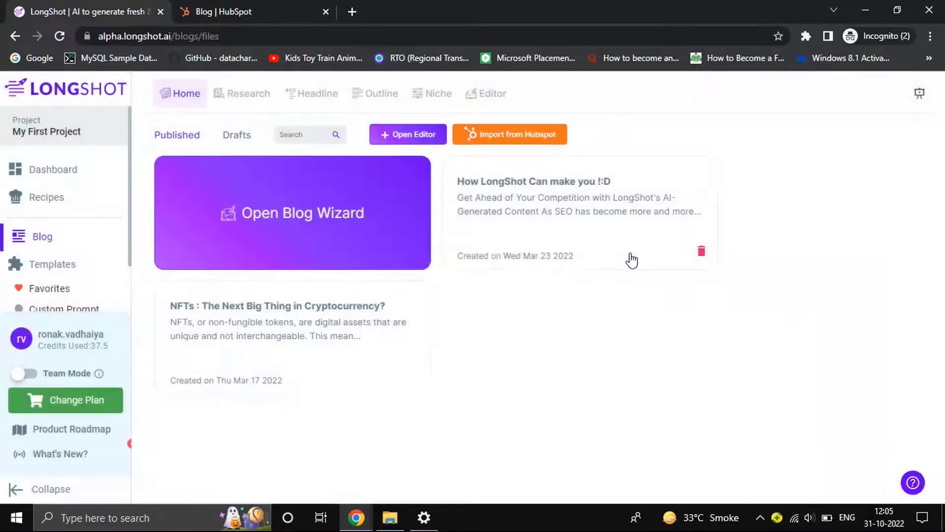
click(298, 333)
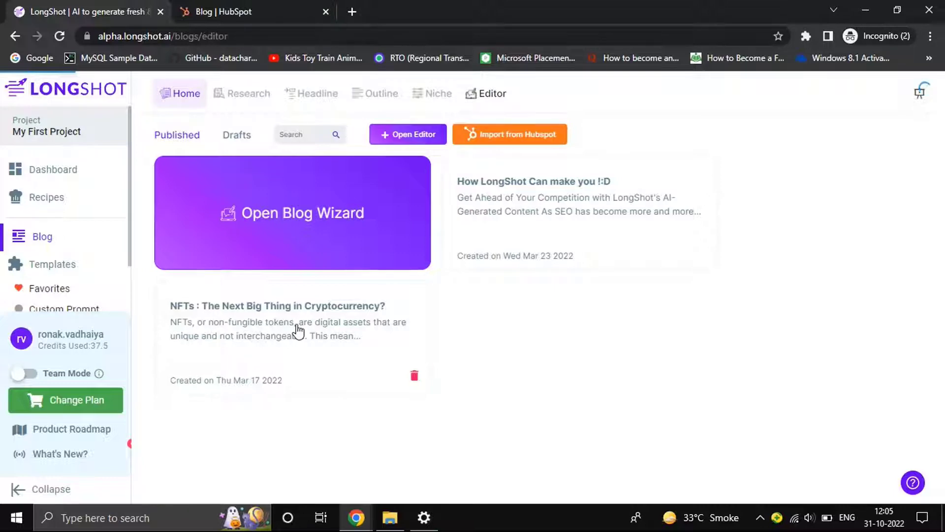
- Export the NFTs post to HubSpot via the Share menu and return to HubSpot's blog list
click(812, 189)
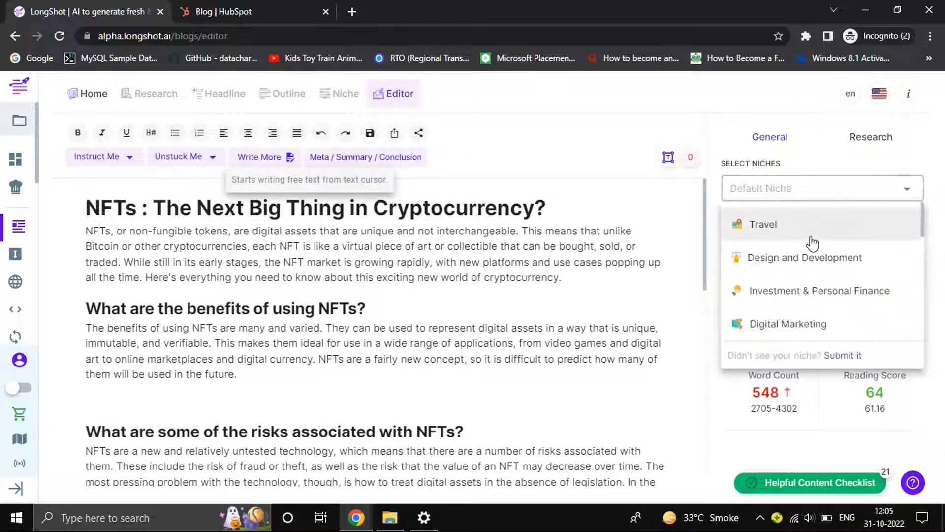
click(610, 116)
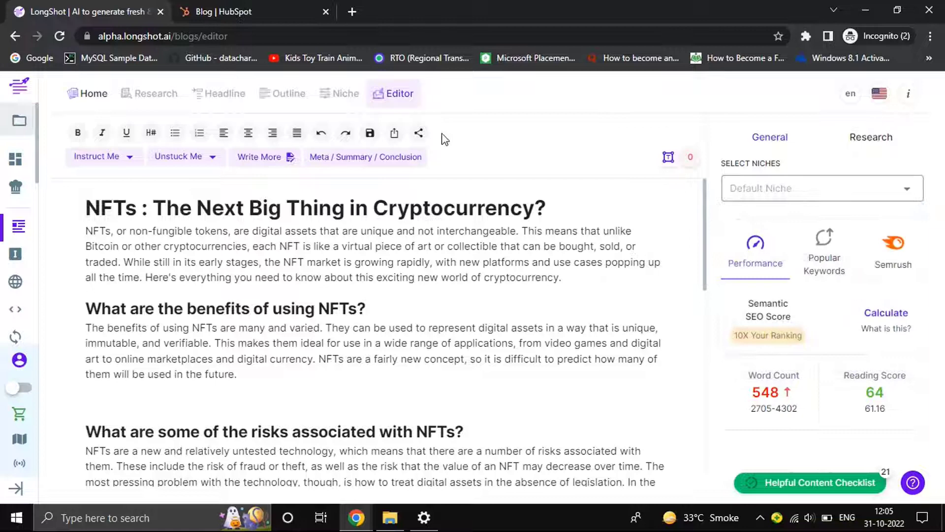
click(418, 140)
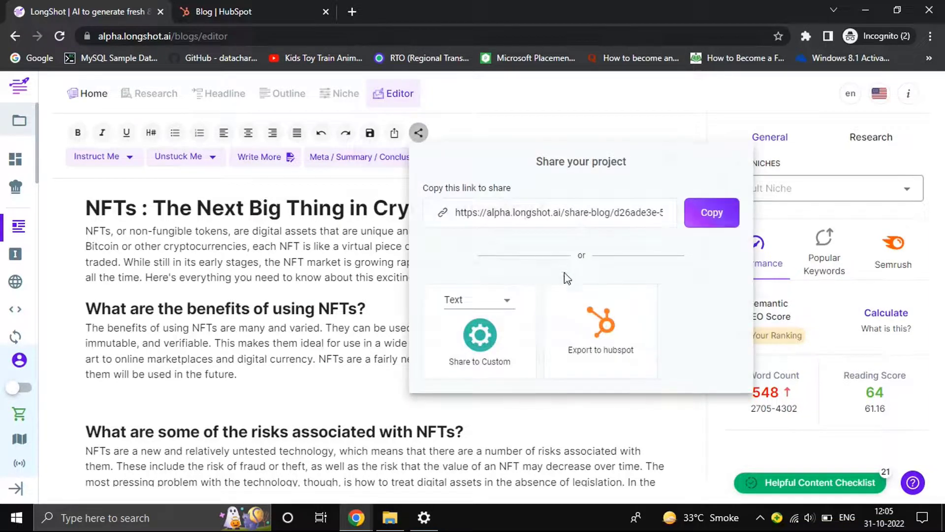
click(611, 347)
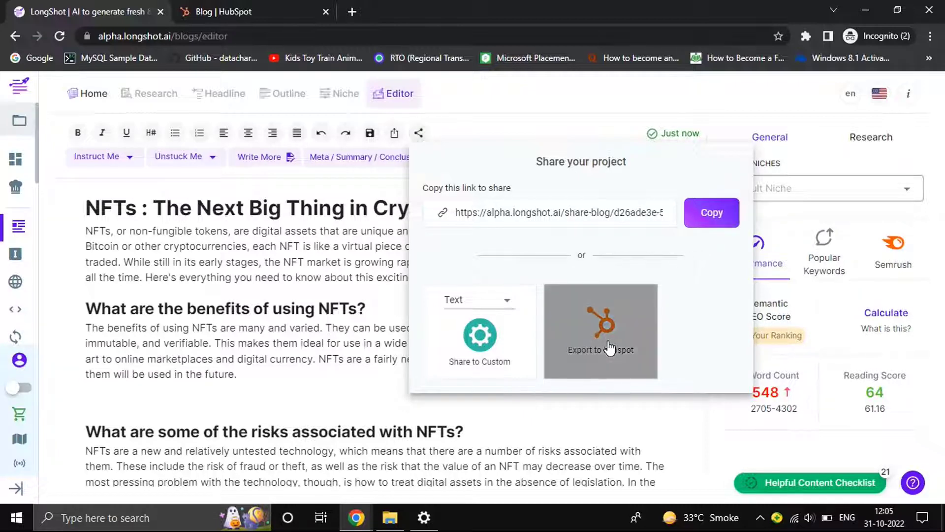
click(237, 7)
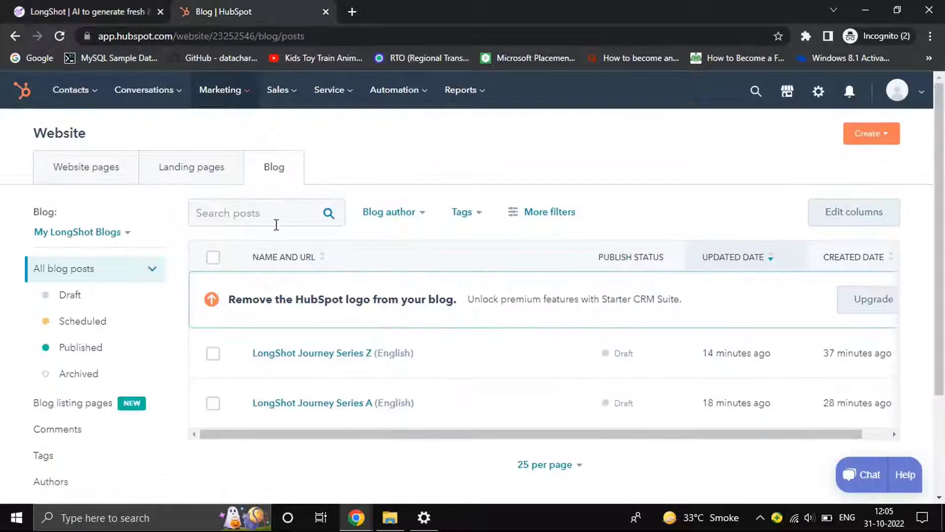
- Refresh HubSpot's blog list, open the exported NFTs draft, and close LongShot's Share popup
key(F5)
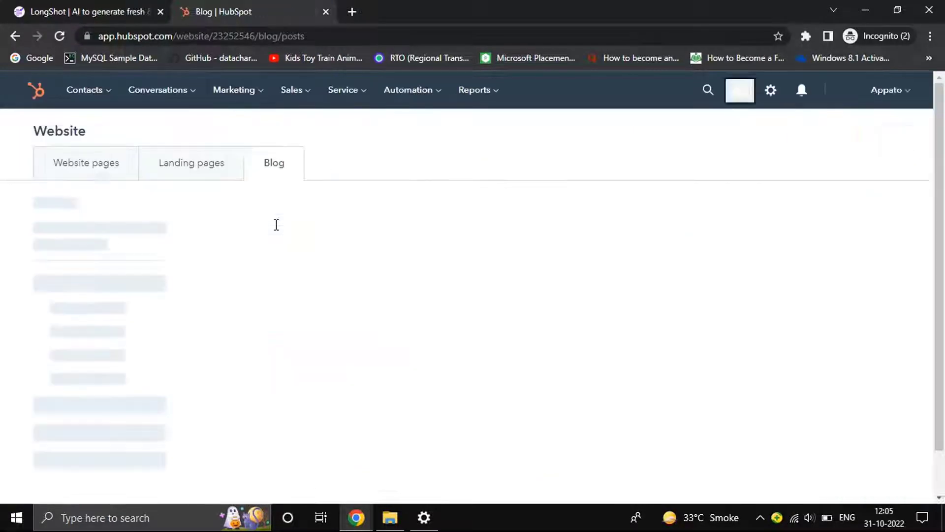
mouse_move(342, 363)
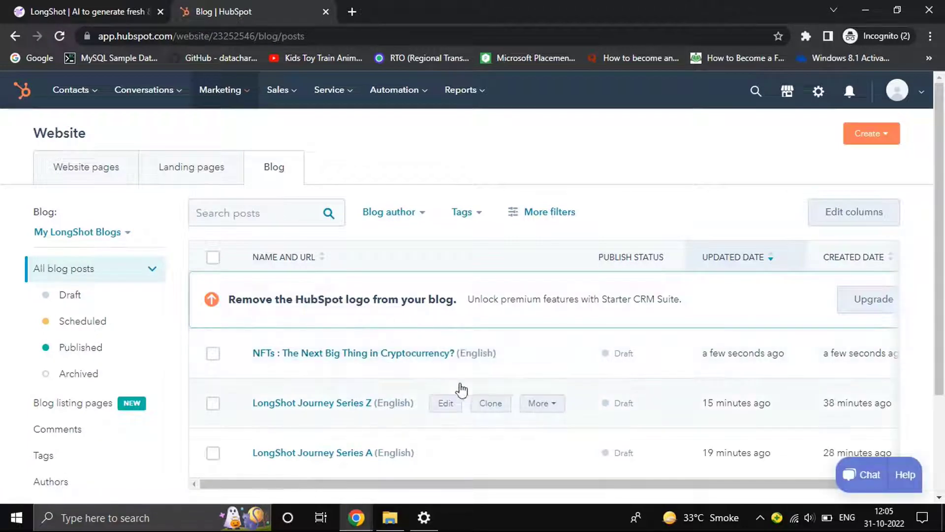
click(327, 358)
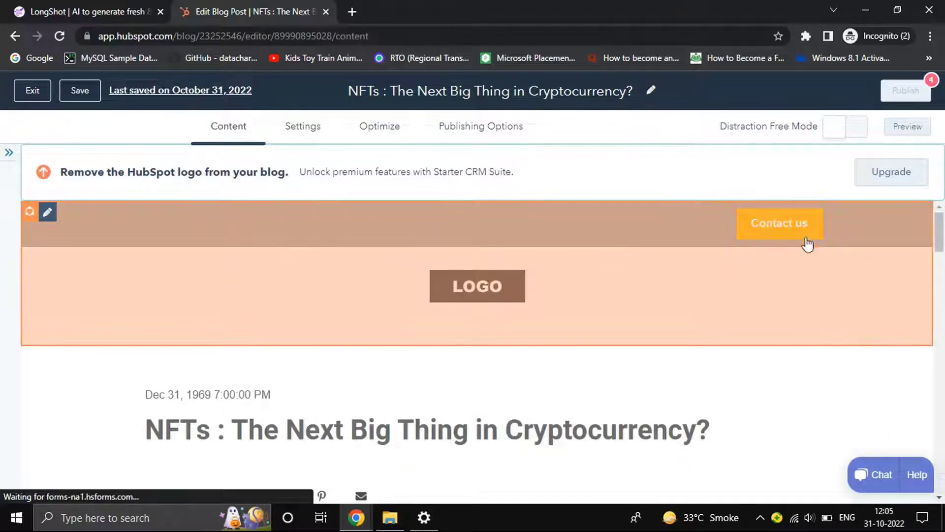
drag(940, 227, 943, 286)
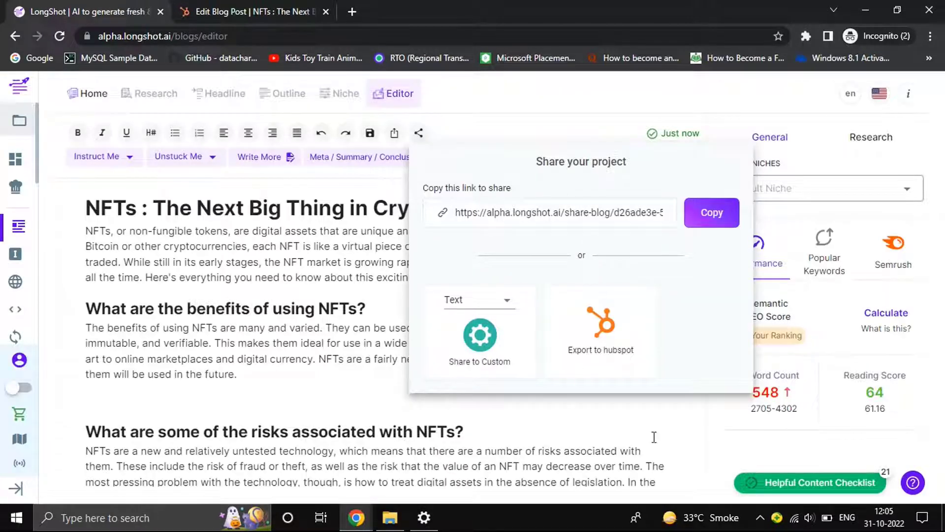
click(670, 435)
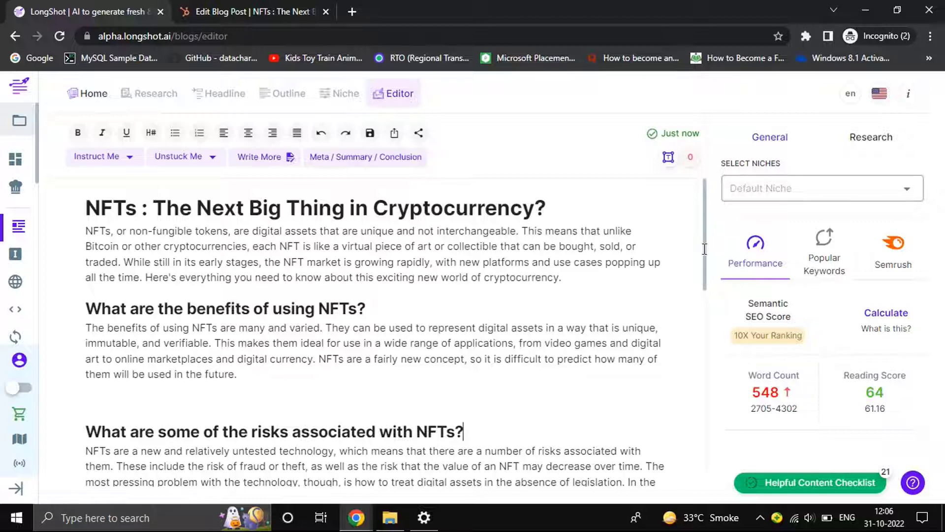
scroll(705, 248, down, 5)
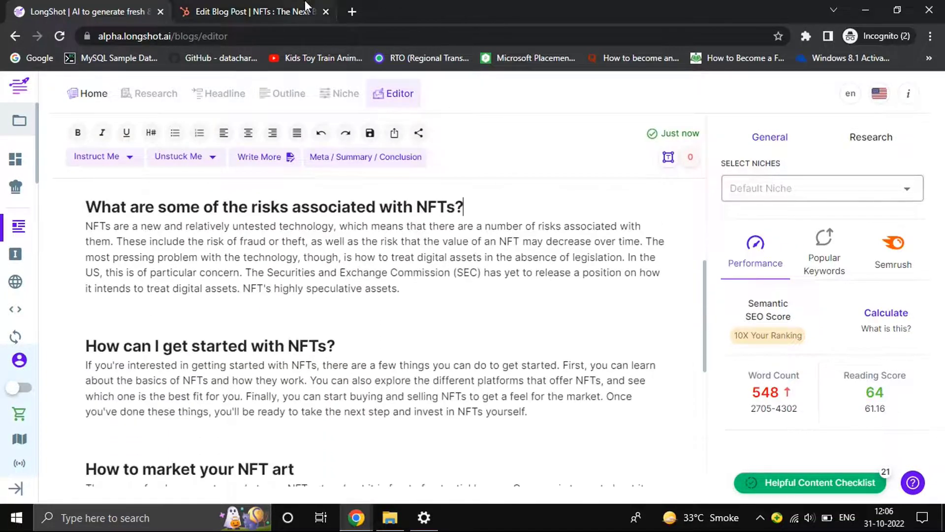
- Review the NFTs post in HubSpot's editor, save it as a draft, and exit to the posts list
click(287, 6)
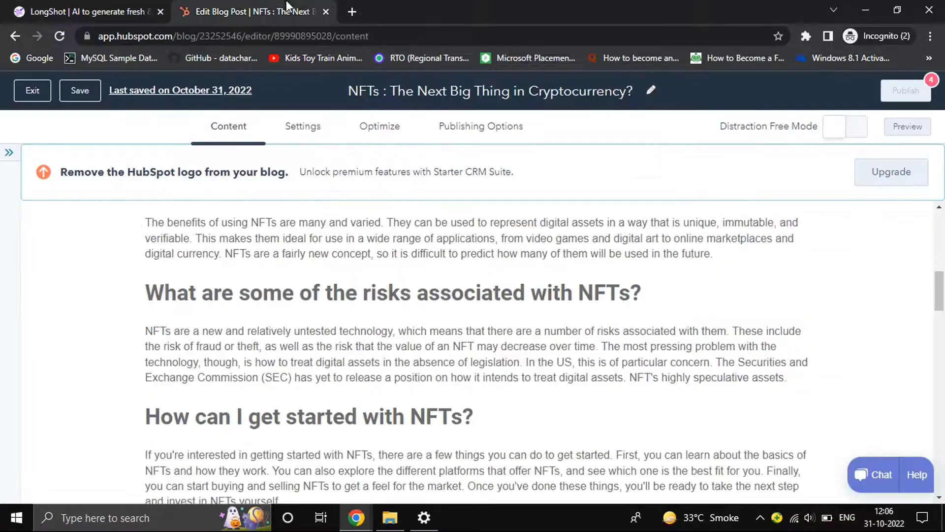
scroll(944, 340, down, 9)
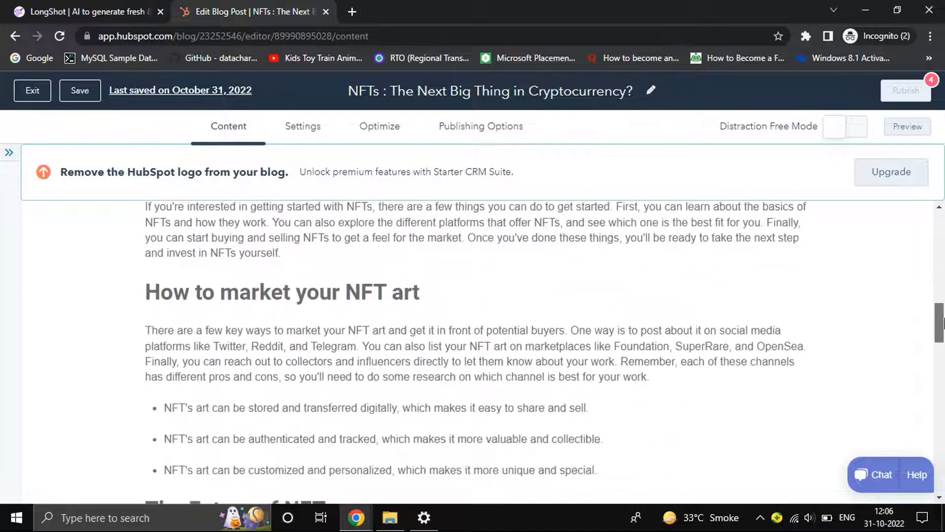
drag(944, 347, 943, 192)
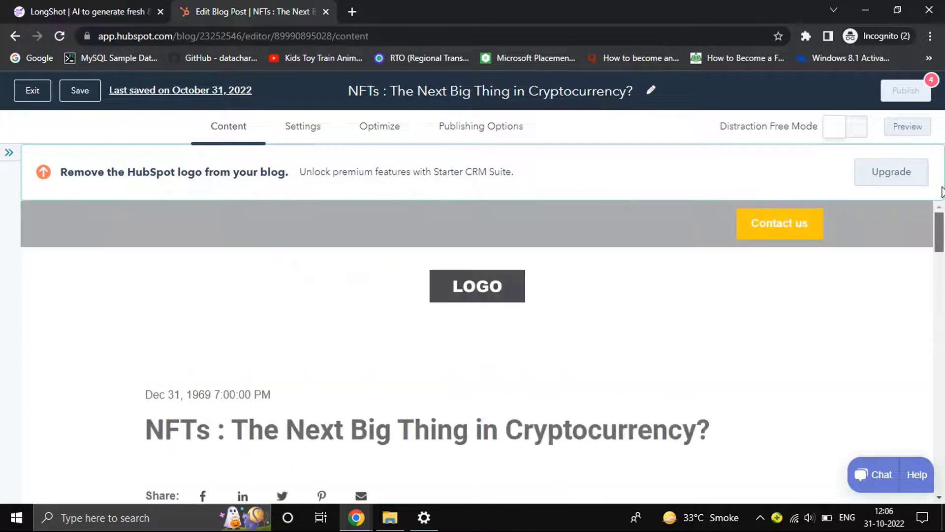
click(86, 92)
click(39, 96)
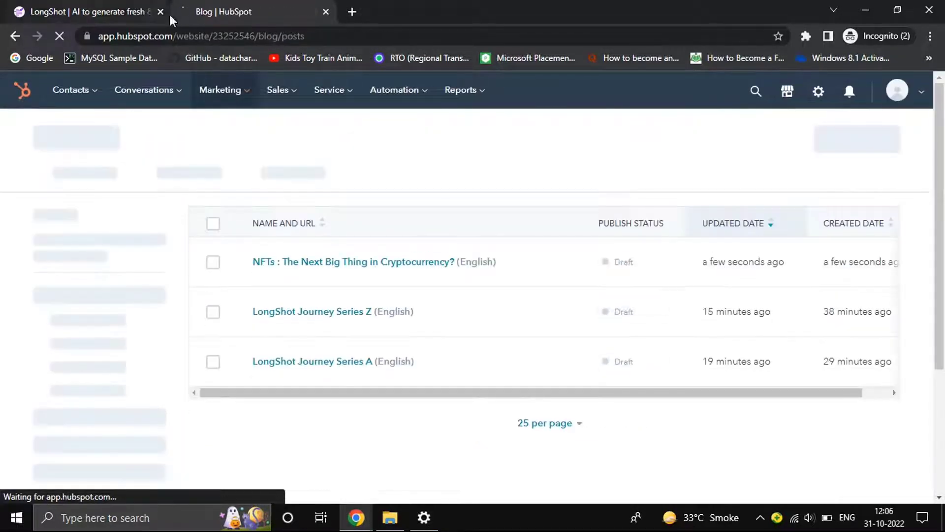
click(115, 7)
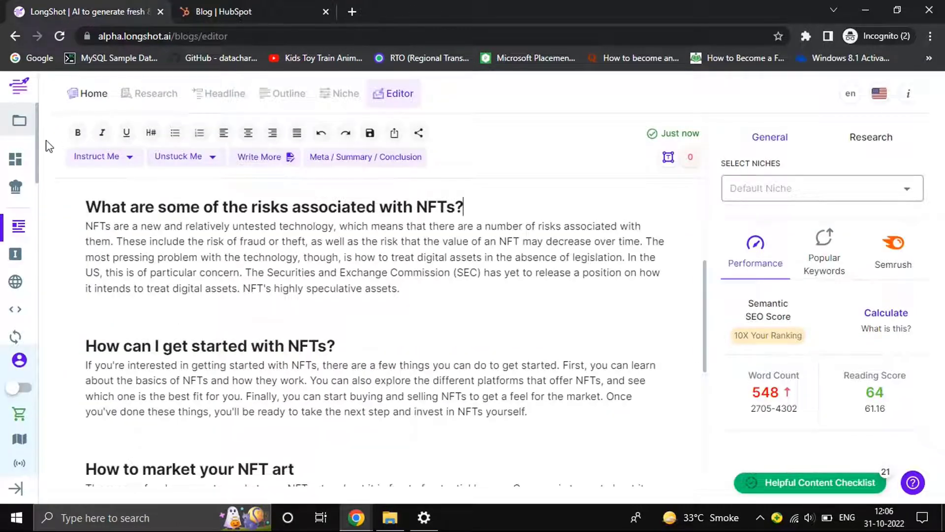
- Import the HubSpot post 'LongShot Journey Series A' into the LongShot editor
click(19, 231)
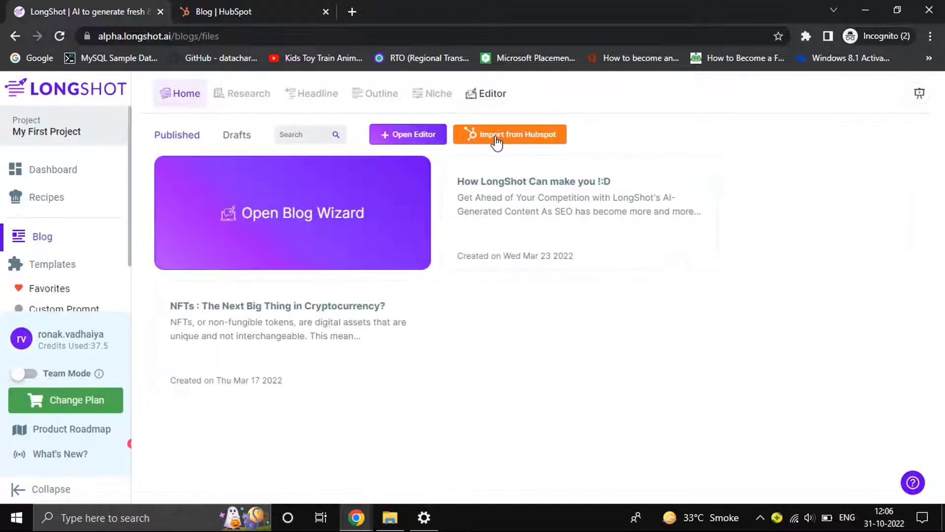
click(497, 140)
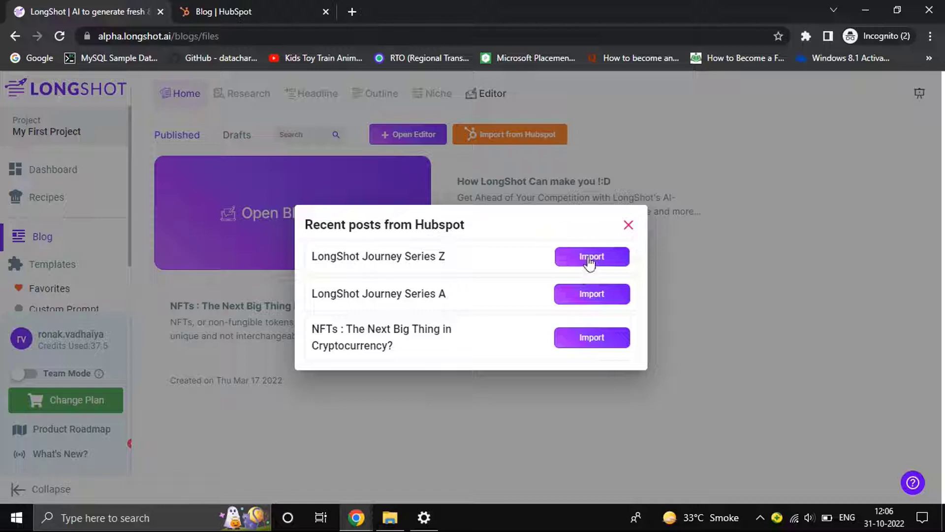
click(590, 296)
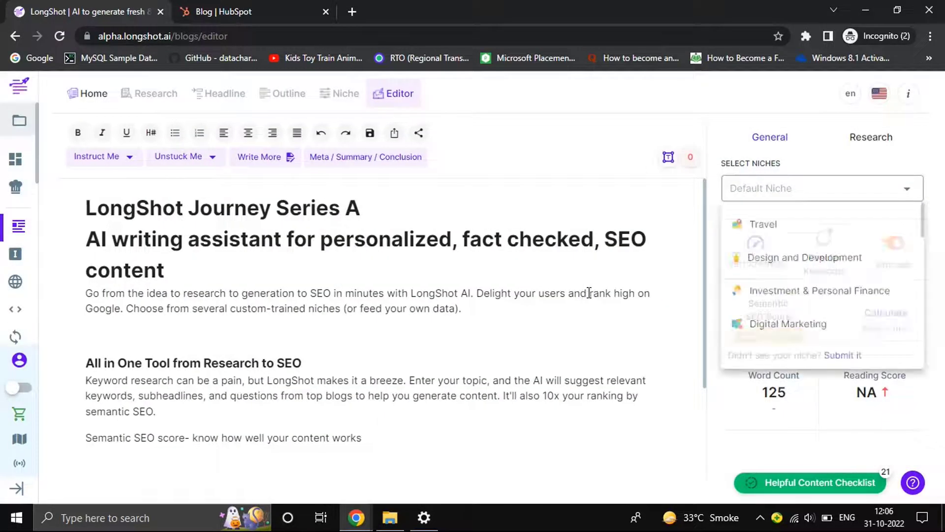
click(391, 239)
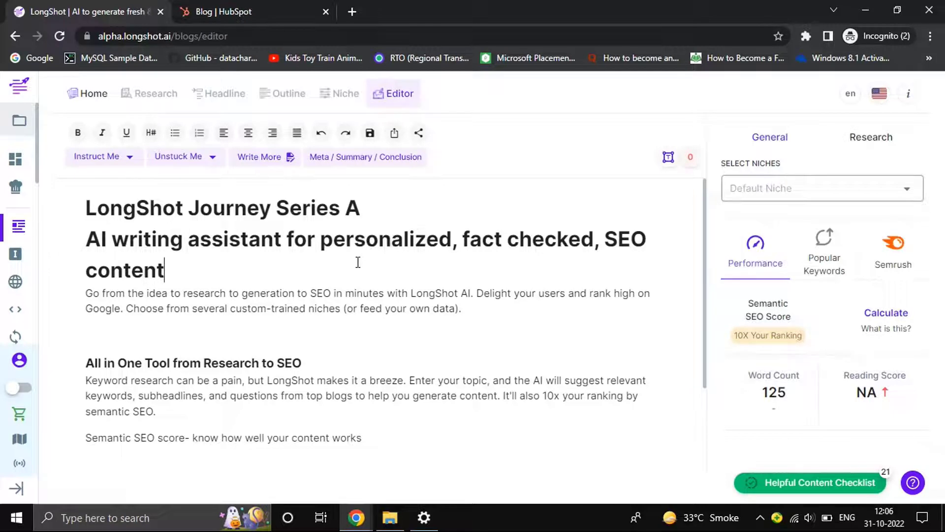
click(353, 312)
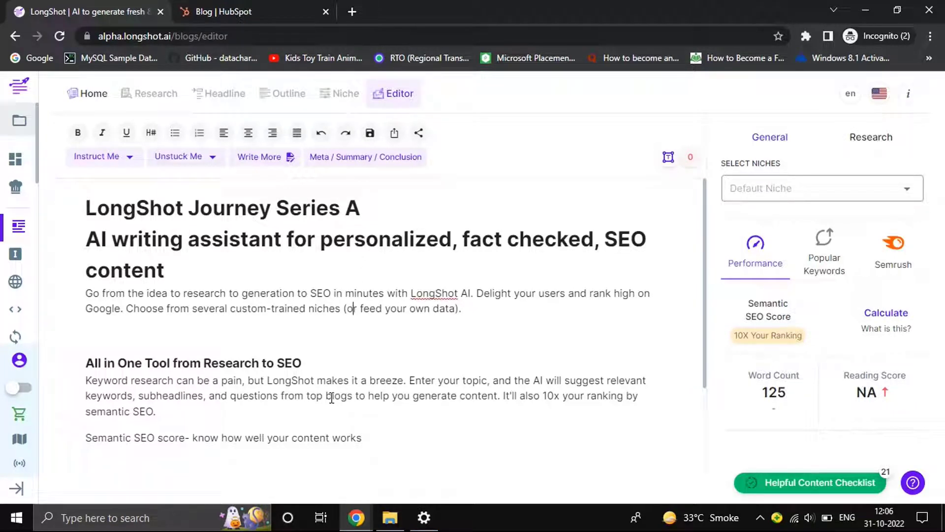
click(238, 9)
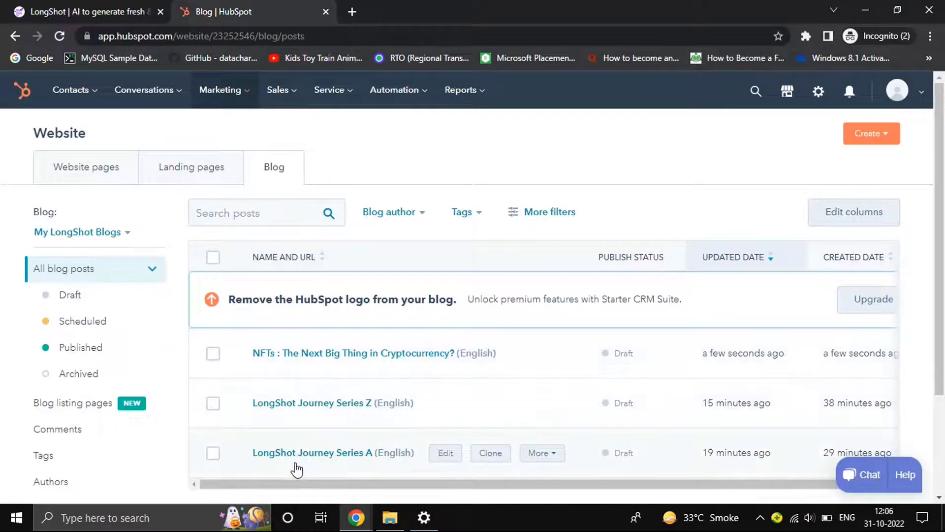
- Open 'LongShot Journey Series A' in HubSpot's post editor to compare its text with the imported copy
click(323, 455)
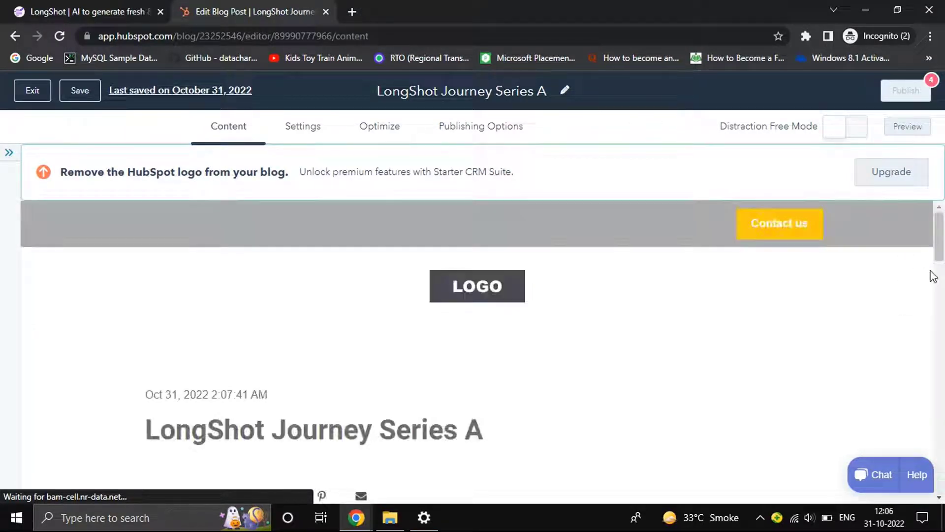
scroll(943, 249, down, 6)
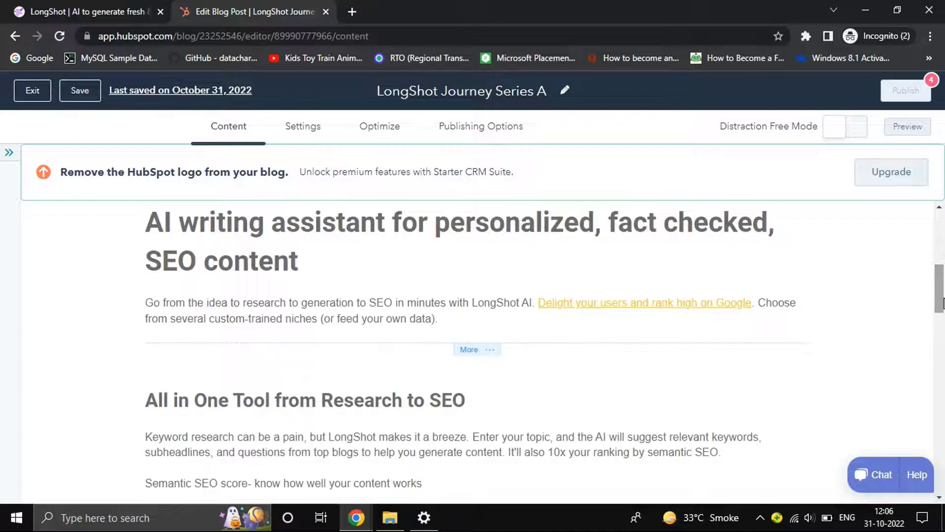
click(74, 11)
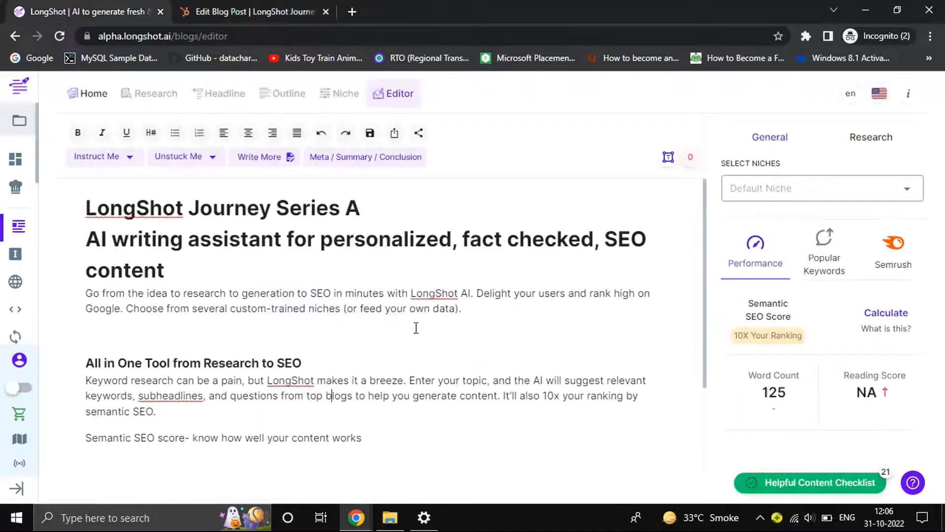
- Open the 'How LongShot Can make you !:D' post from Blog files and export it to HubSpot
click(19, 232)
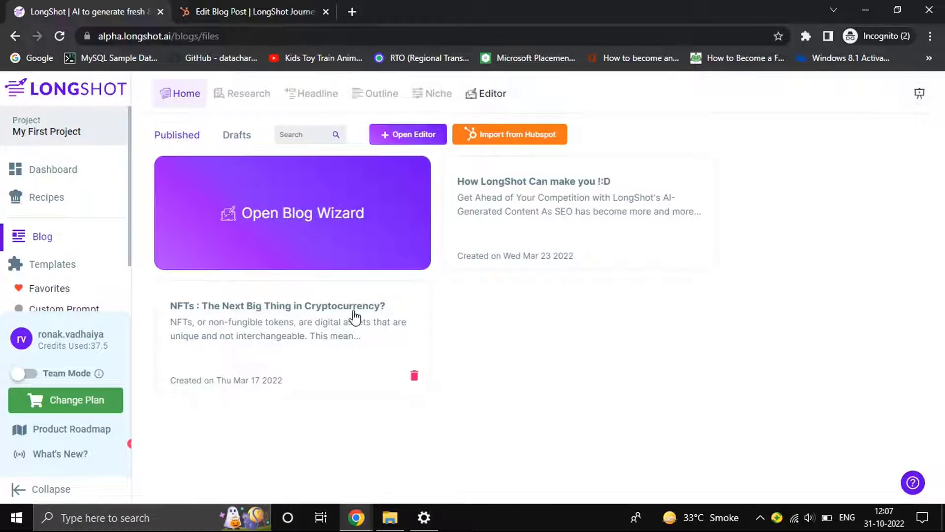
click(531, 183)
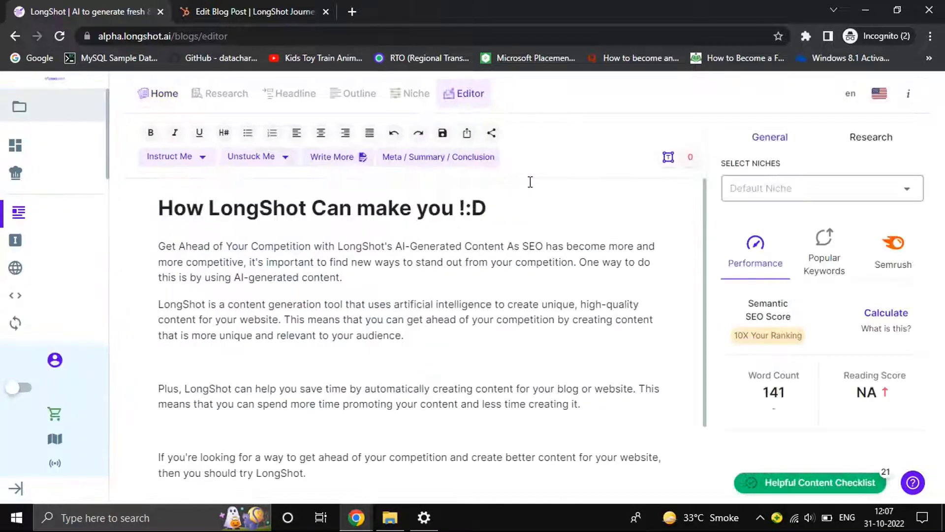
click(812, 188)
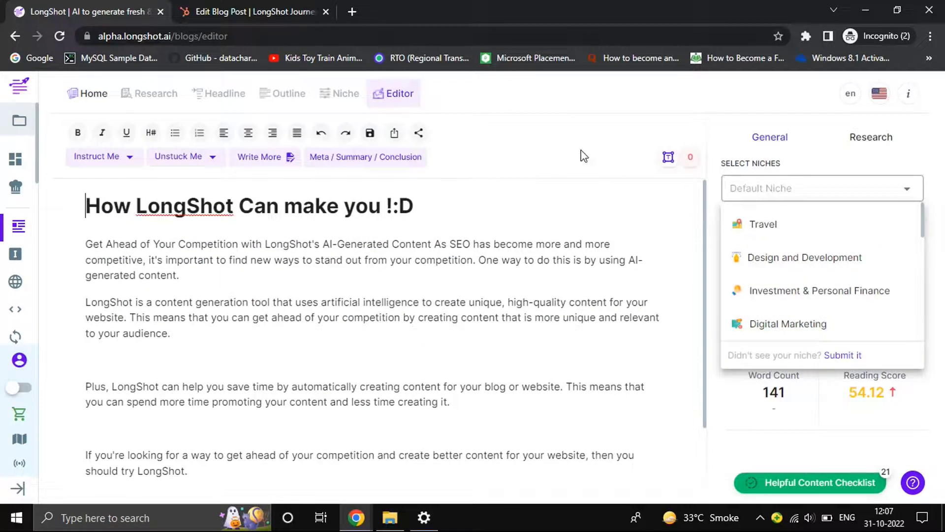
click(418, 133)
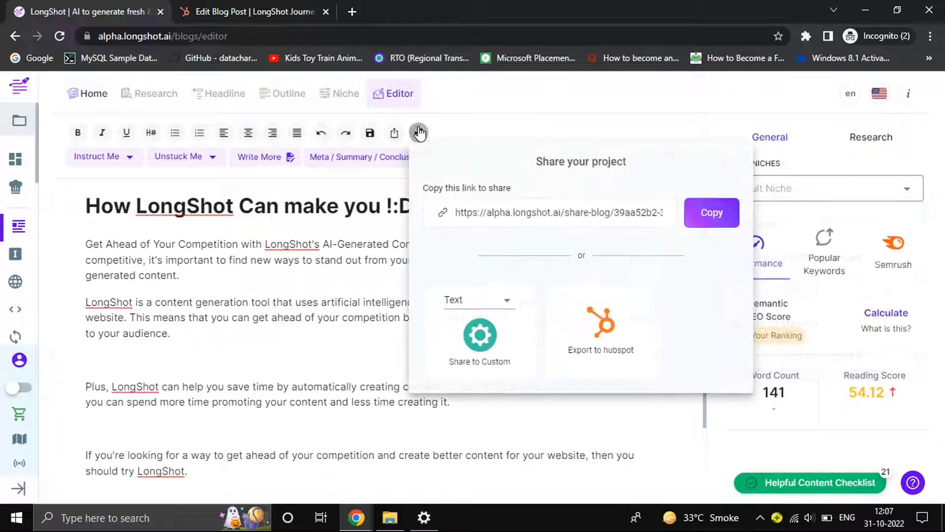
click(589, 340)
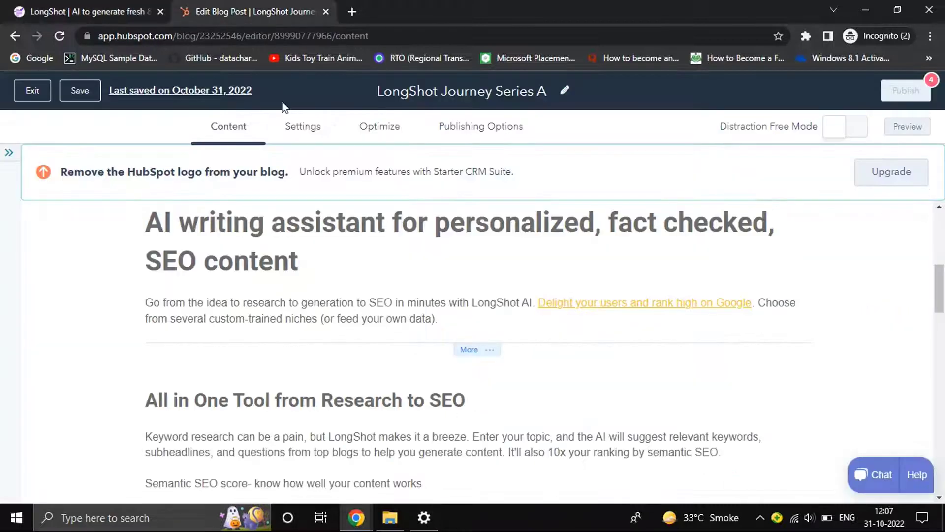
- Check the new 'How LongShot Can make you !:D' draft in HubSpot, then close LongShot's Share dialog
click(46, 96)
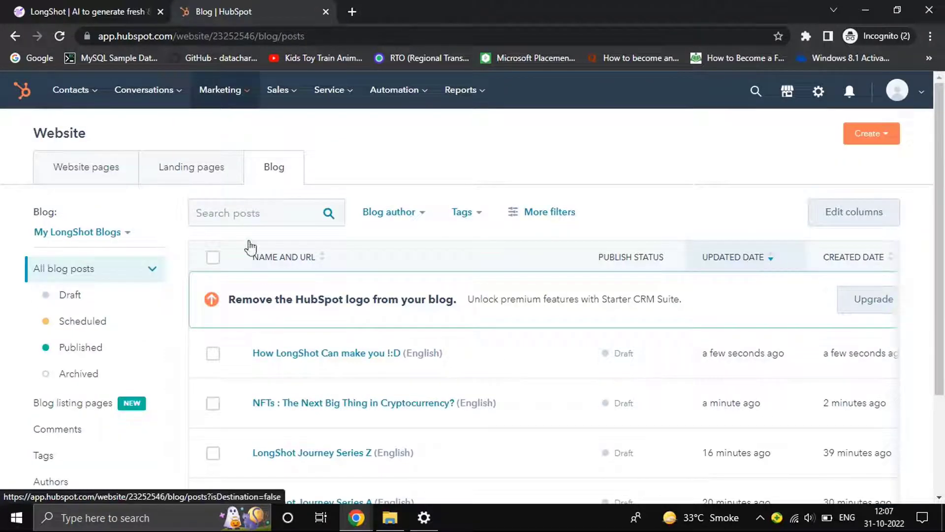
click(364, 359)
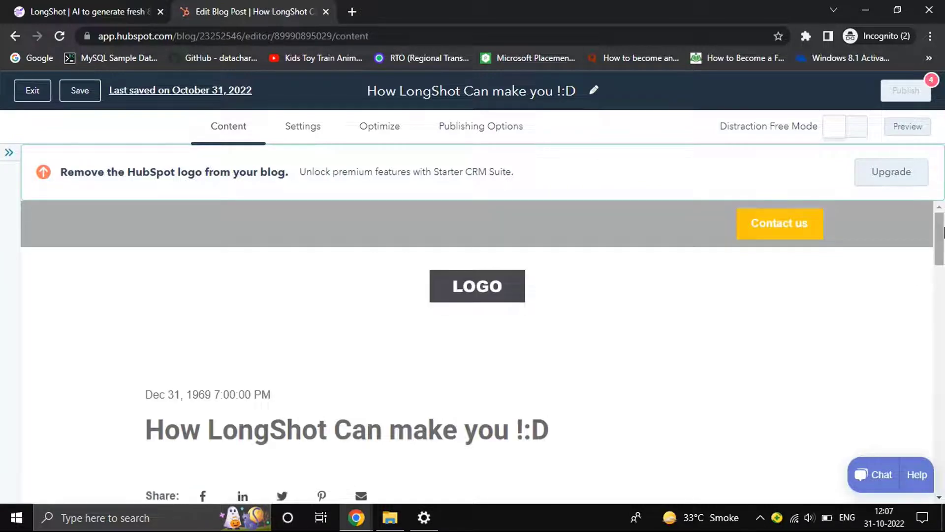
scroll(943, 266, down, 3)
scroll(943, 266, down, 3)
scroll(849, 246, up, 4)
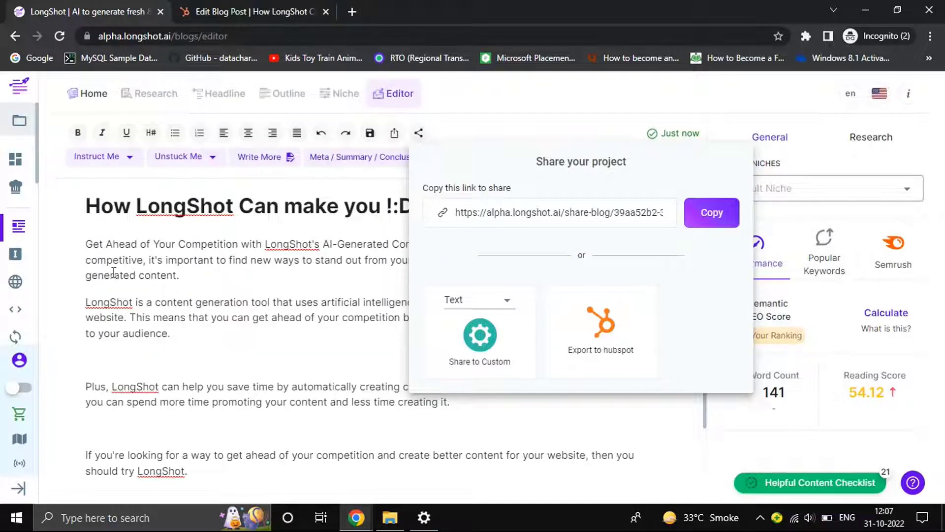
click(114, 272)
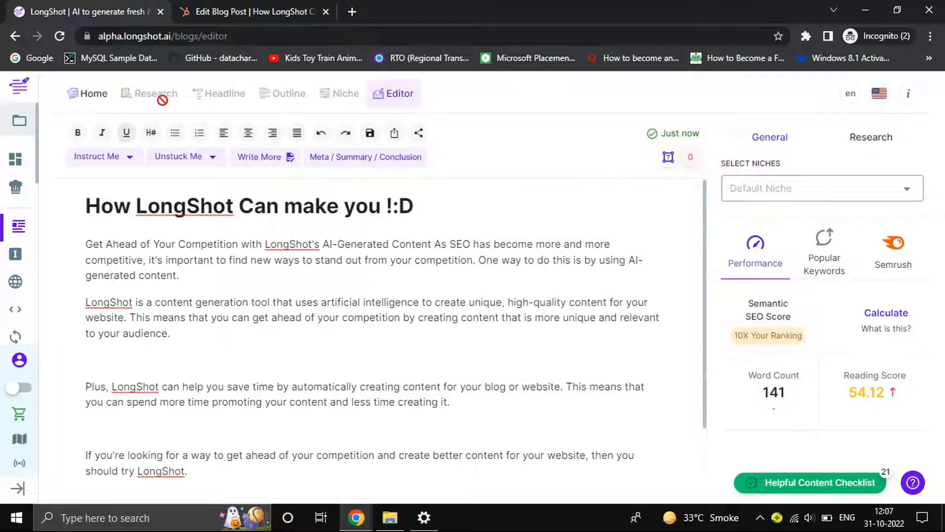